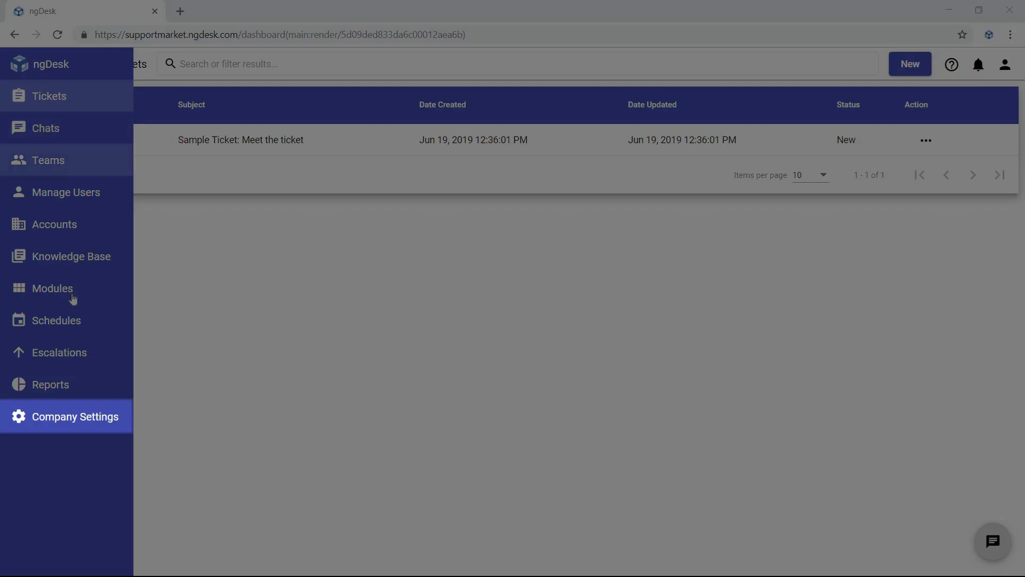
Go to the company settings and reach the Branding Customization page
left_click(73, 417)
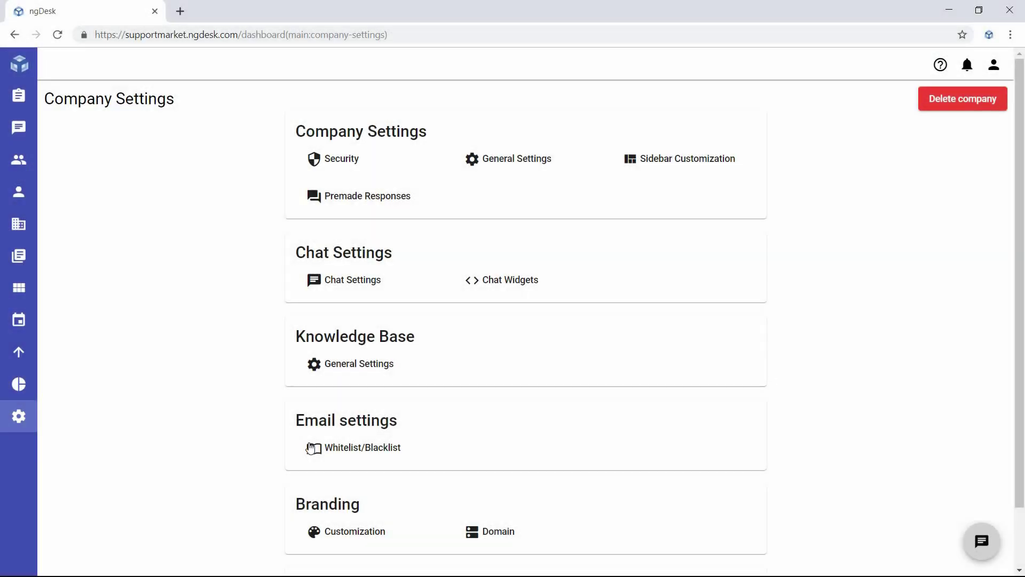
scroll(565, 451, "down", 1)
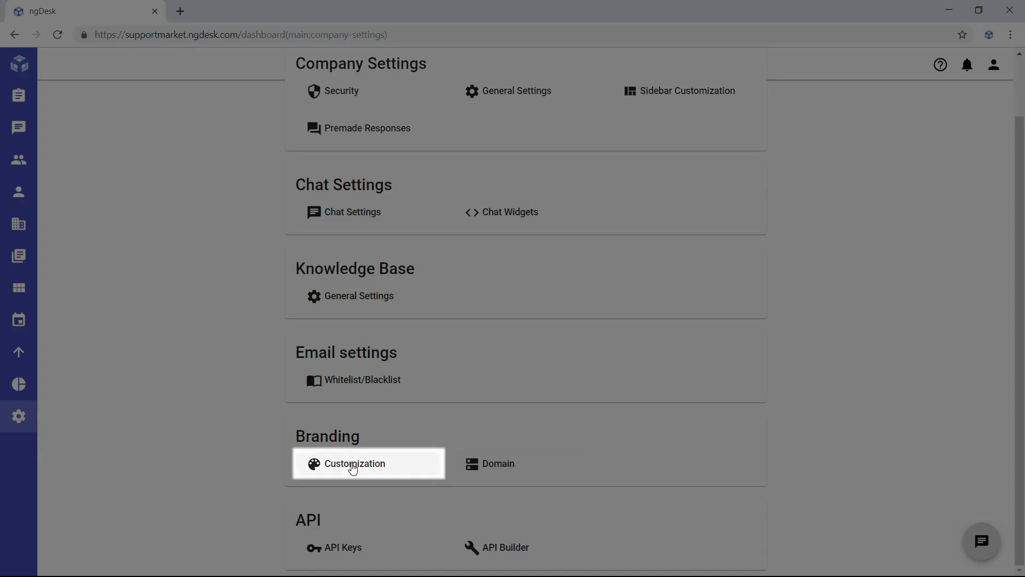
left_click(352, 464)
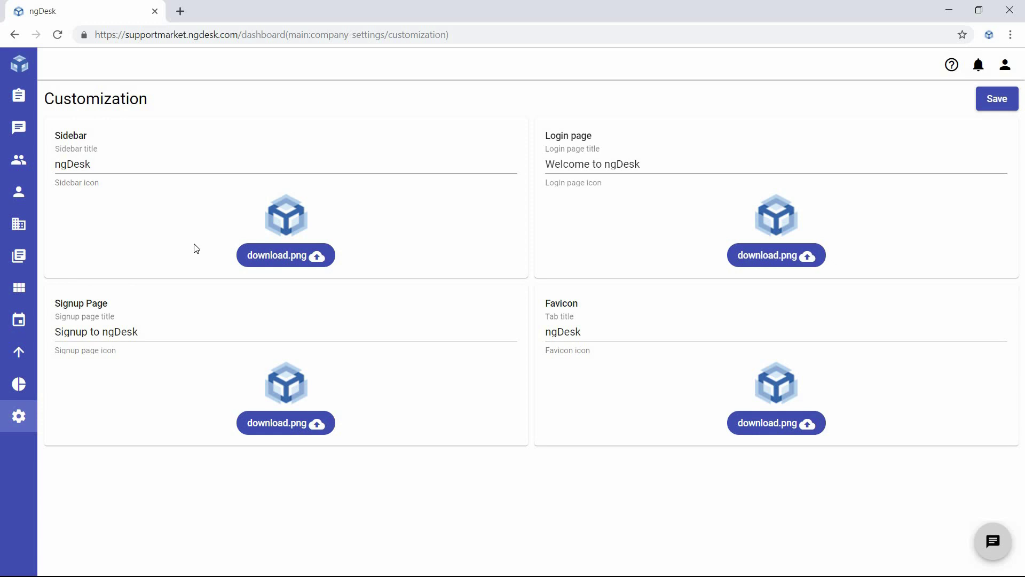
Replace the sidebar title with All Blue Solutions
double_click(145, 159)
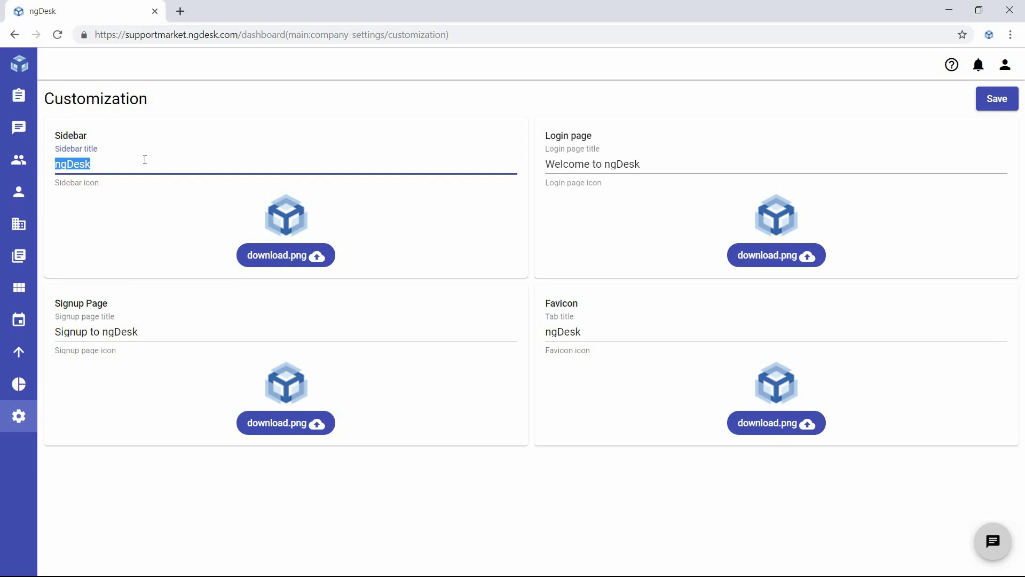
type("A")
left_click(114, 195)
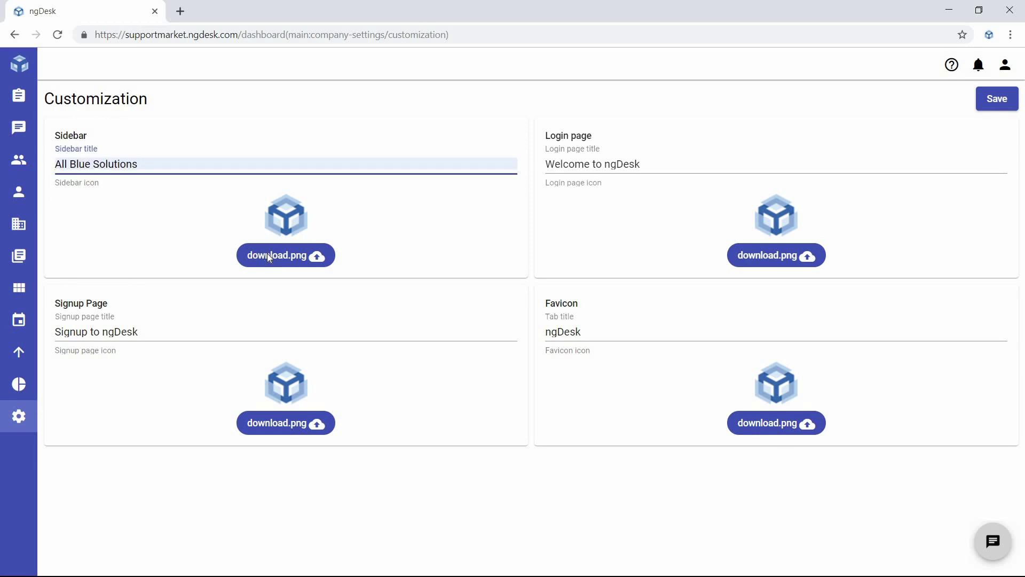
Upload the transparent logo PNG from the Images folder as the sidebar icon
left_click(268, 256)
left_click(221, 241)
double_click(321, 214)
double_click(325, 113)
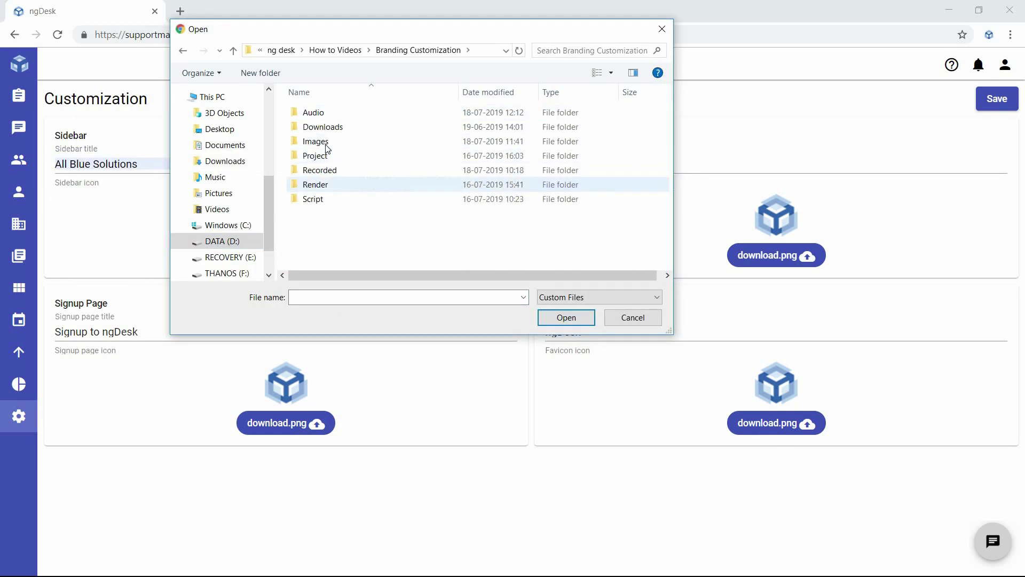
double_click(321, 143)
double_click(629, 205)
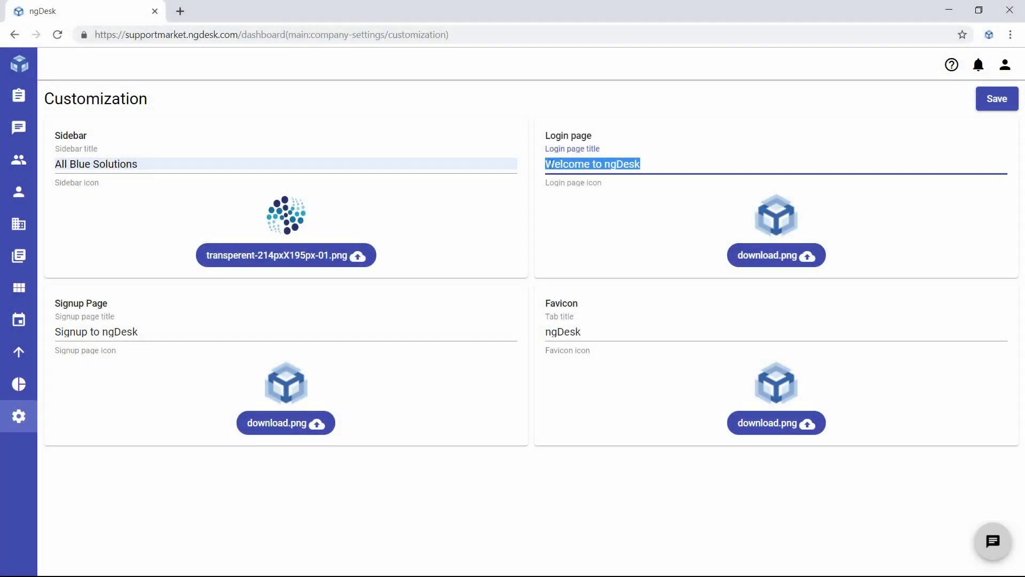
type("Login")
Set the login title to Login to All Blue Solutions Support and upload the transparent logo as its icon
left_click(597, 188)
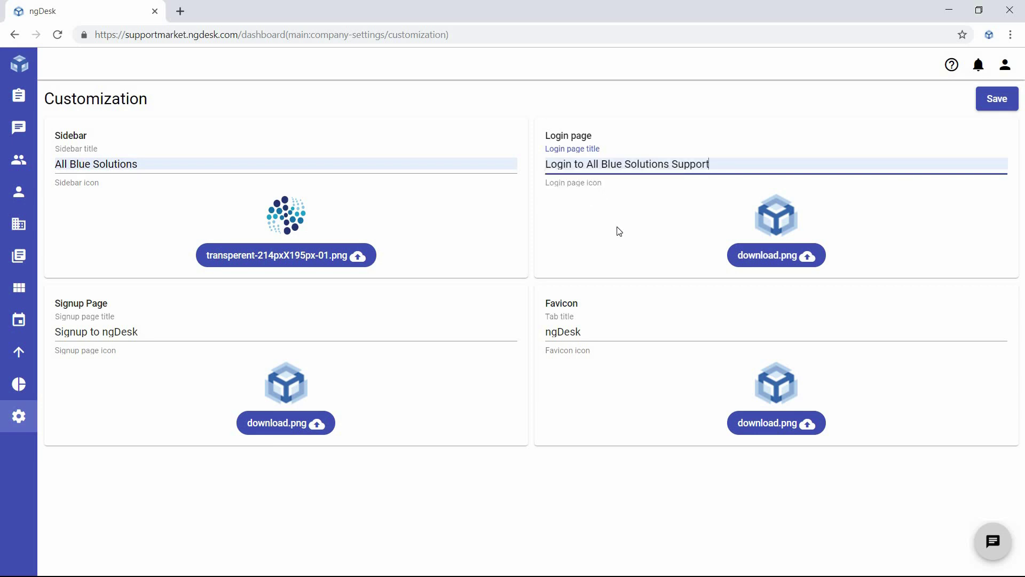
left_click(767, 256)
double_click(630, 210)
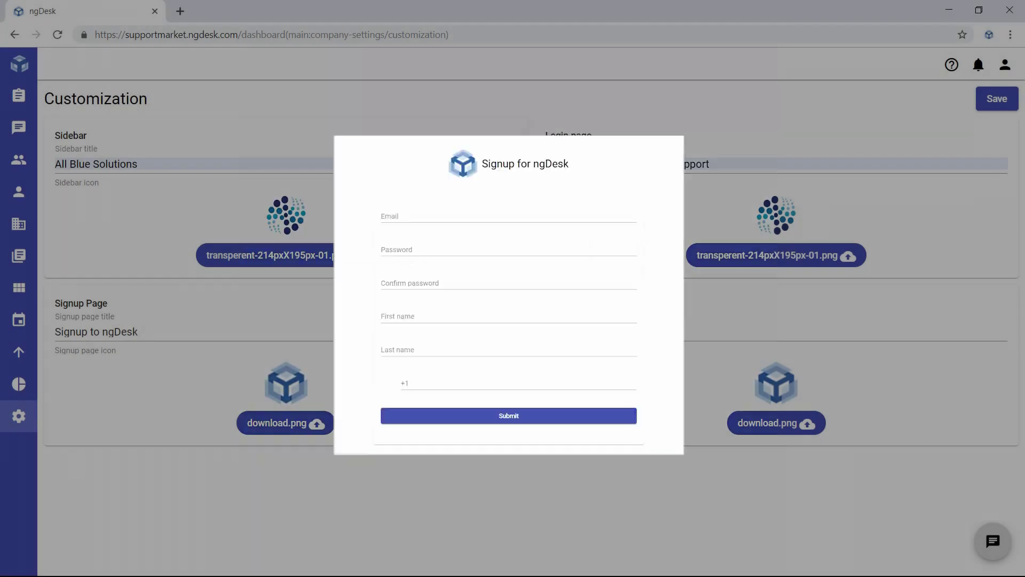
Retitle the signup page Signup for All Blue Solutions Support and give it the transparent logo icon
left_click_drag(139, 332, 56, 332)
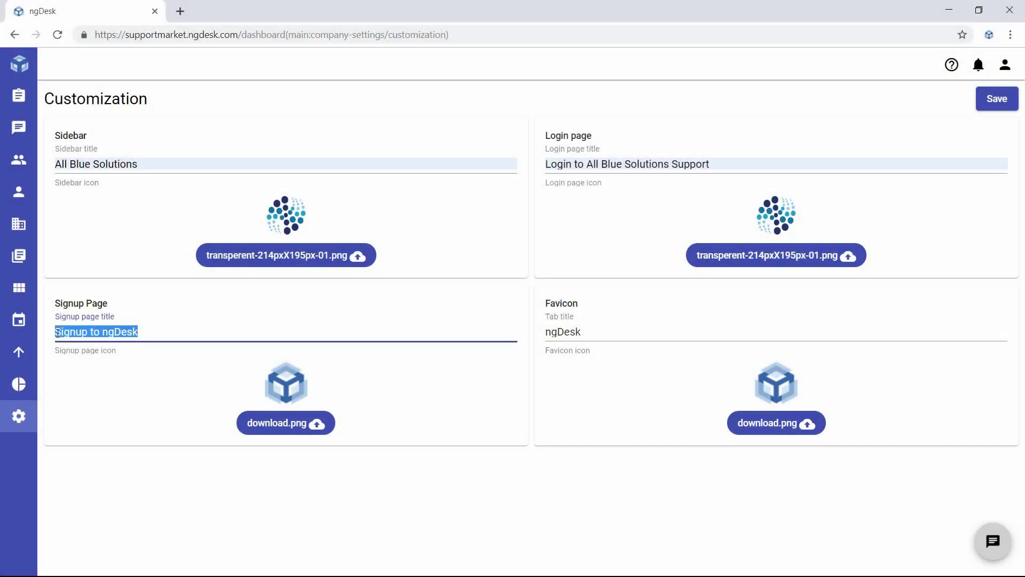
type("S")
left_click(75, 361)
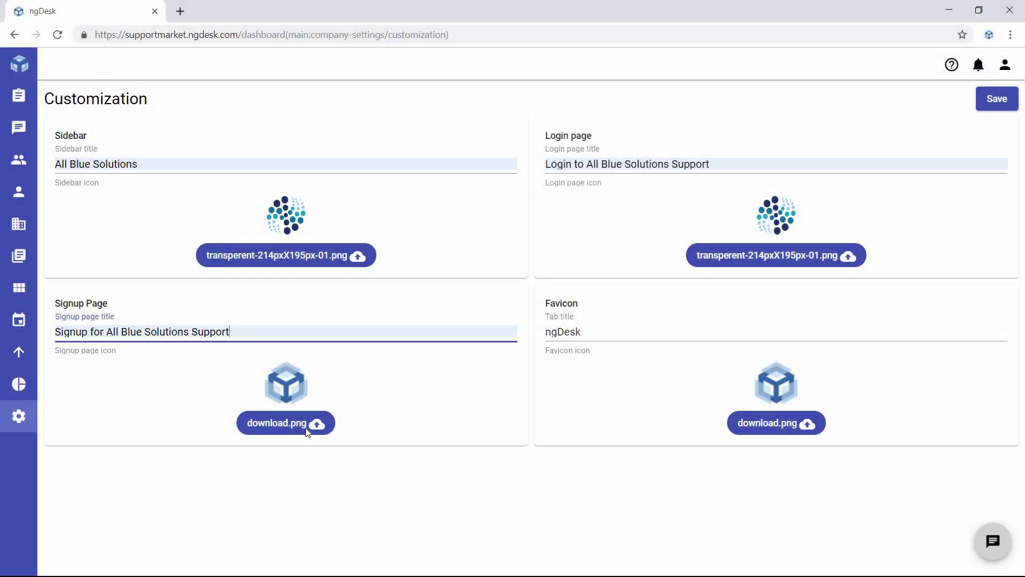
left_click(305, 429)
left_click(630, 207)
left_click(566, 318)
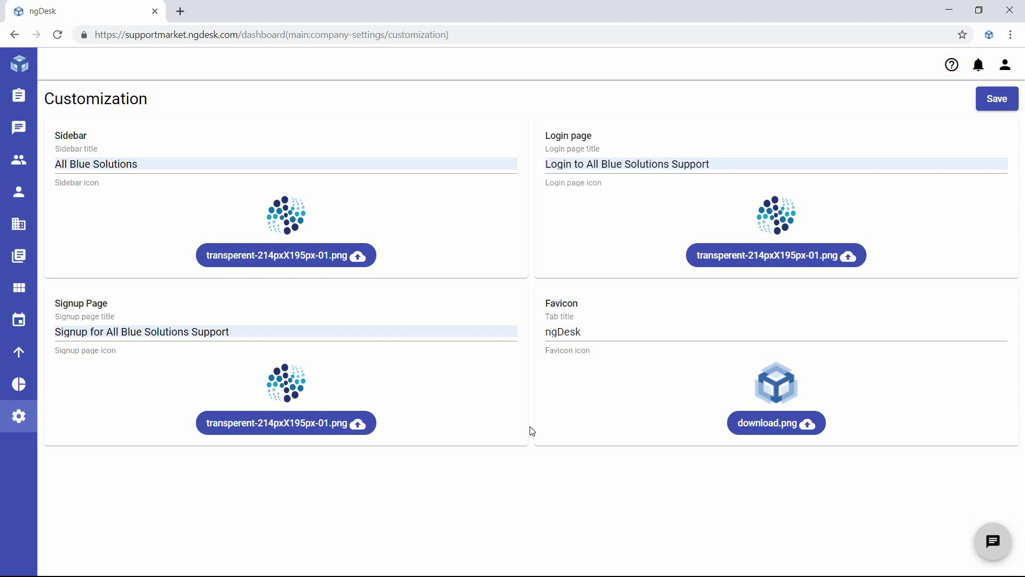
Set the tab title to All Blue Solutions Support and upload the transparent logo as the favicon
double_click(592, 336)
type("A")
key("Down")
key("Return")
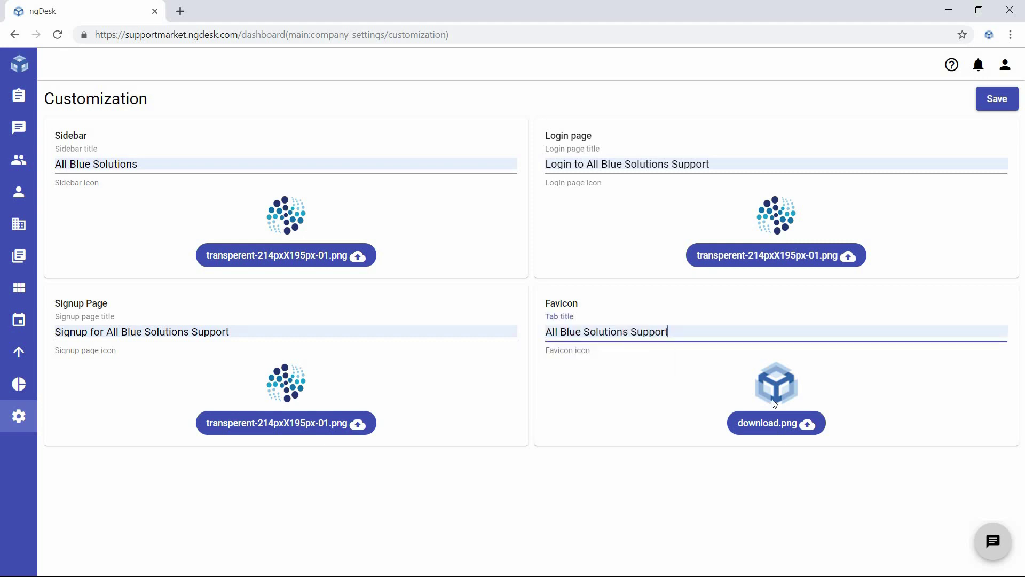
left_click(788, 426)
left_click(629, 210)
left_click(582, 323)
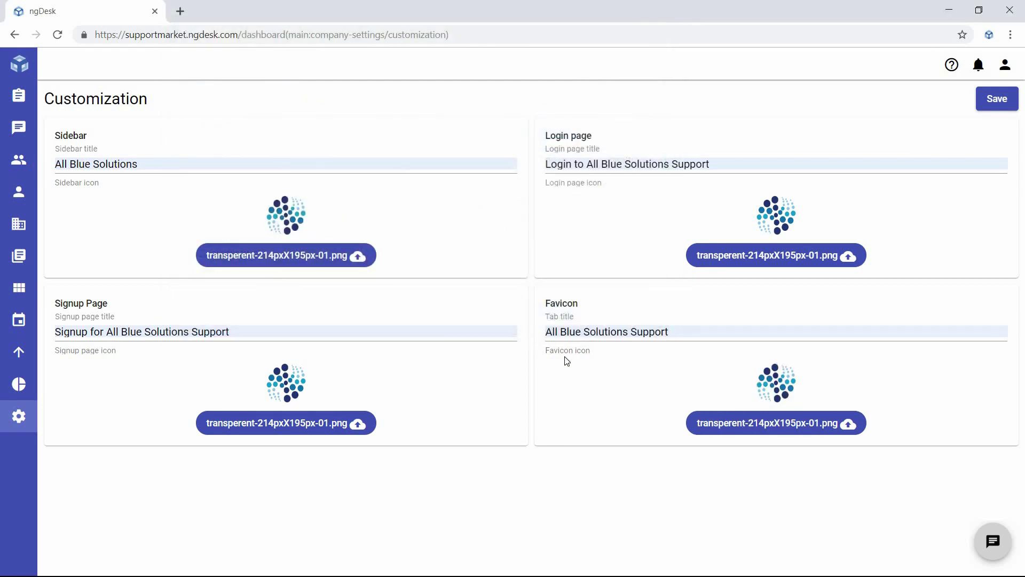
Save the branding customization so all four areas keep the new titles and logo
left_click(997, 104)
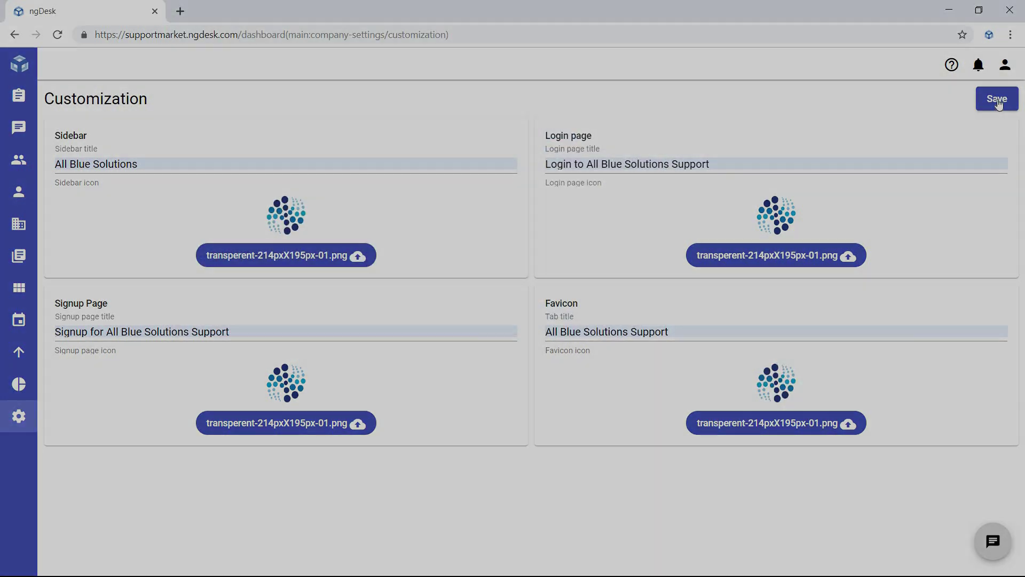